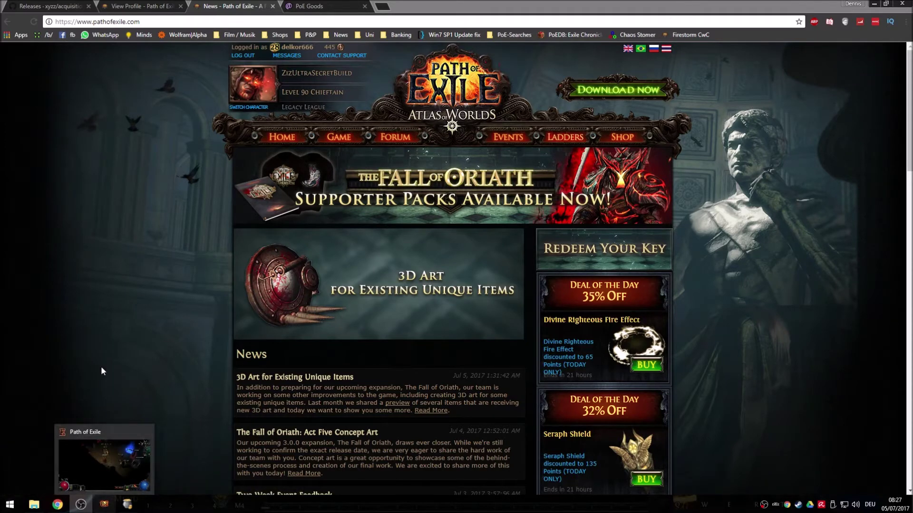
- Switch from Chrome to the Path of Exile game and open the stash beside the inventory
click(104, 464)
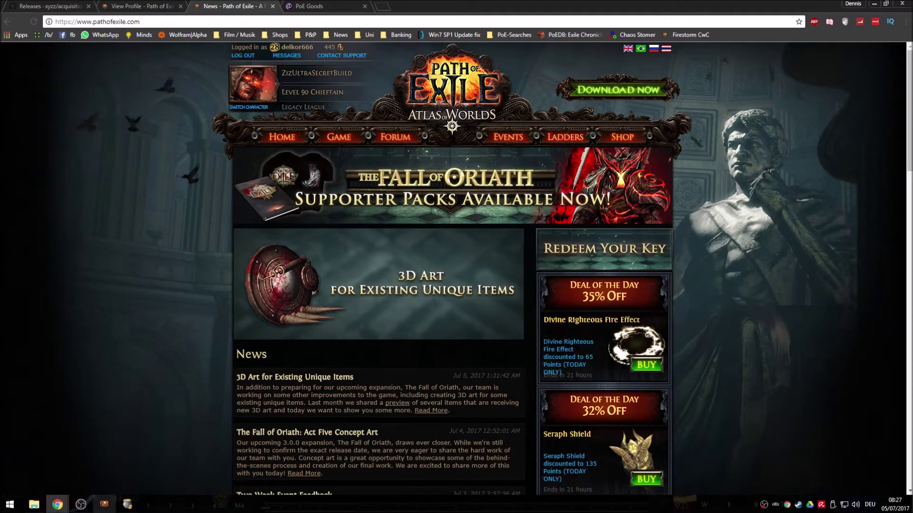
click(104, 504)
click(458, 187)
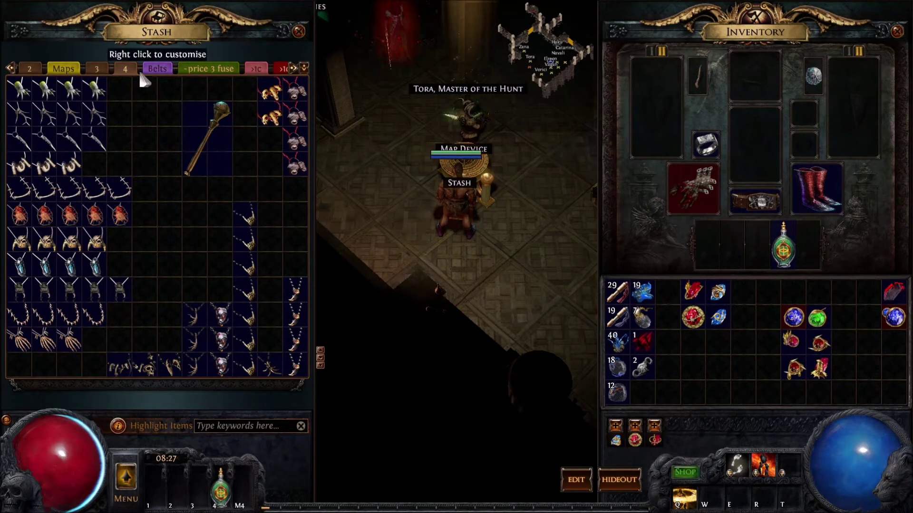
mouse_move(207, 138)
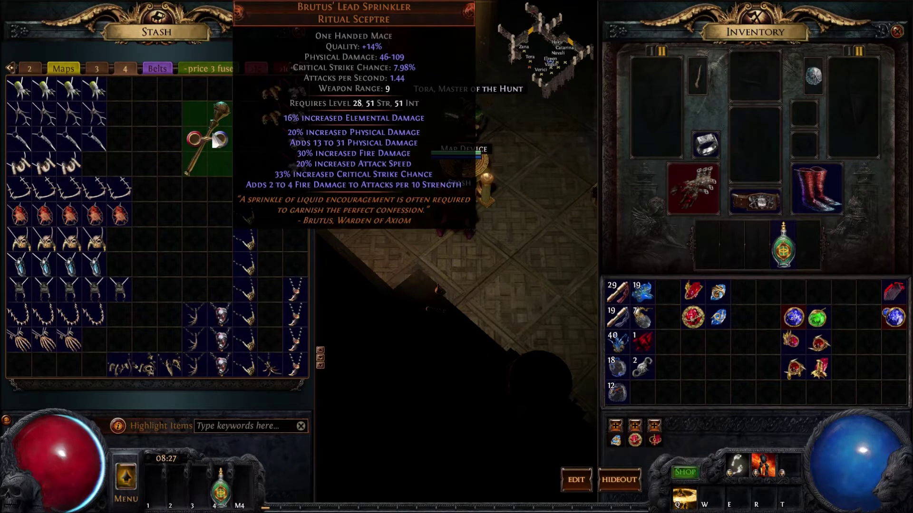
- Return to Chrome and show the Acquisition GitHub releases page with 0.6a as latest
key(super)
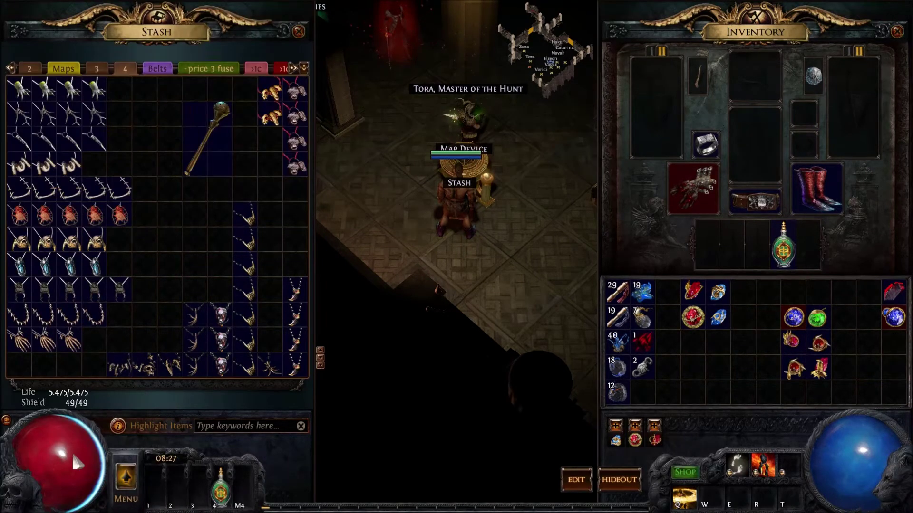
click(143, 477)
click(49, 6)
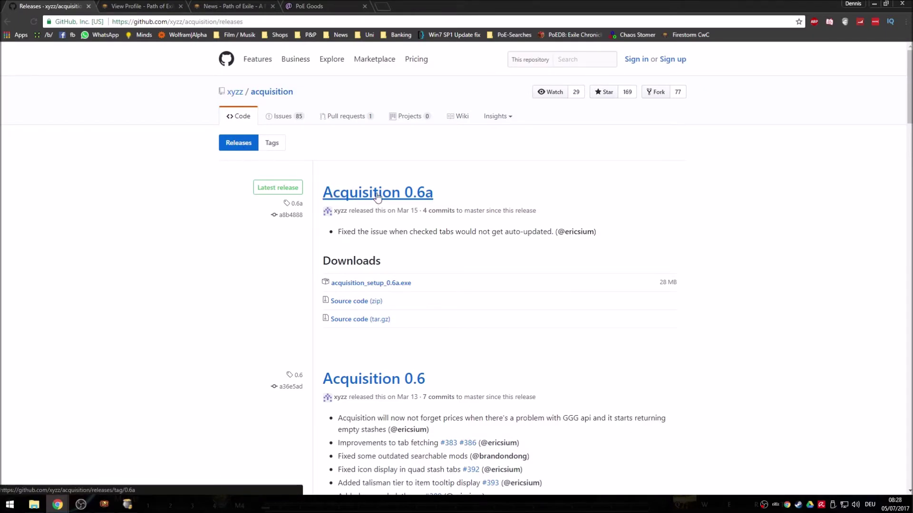
- Switch to the 'View Profile - Path of Exile' tab showing the player's achievements
click(149, 4)
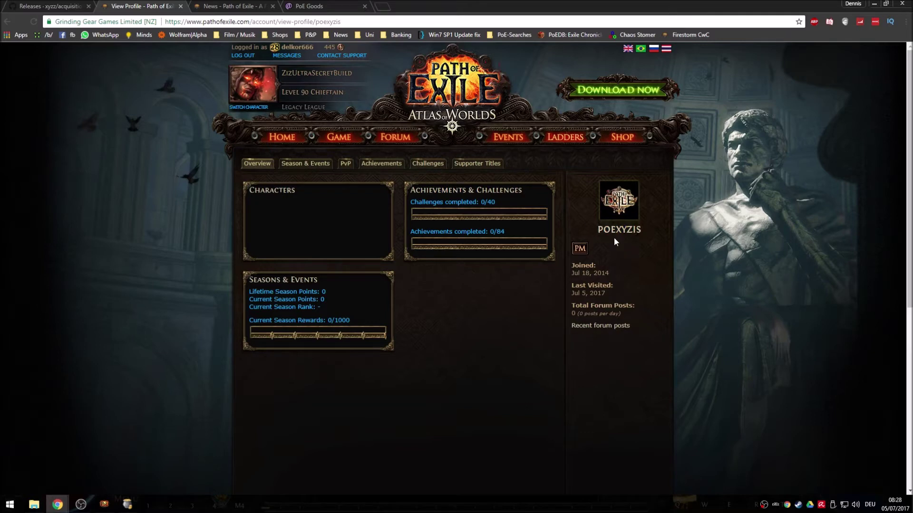
- Start a PM to the profile owner, focus the Content box, then return to the game
click(581, 251)
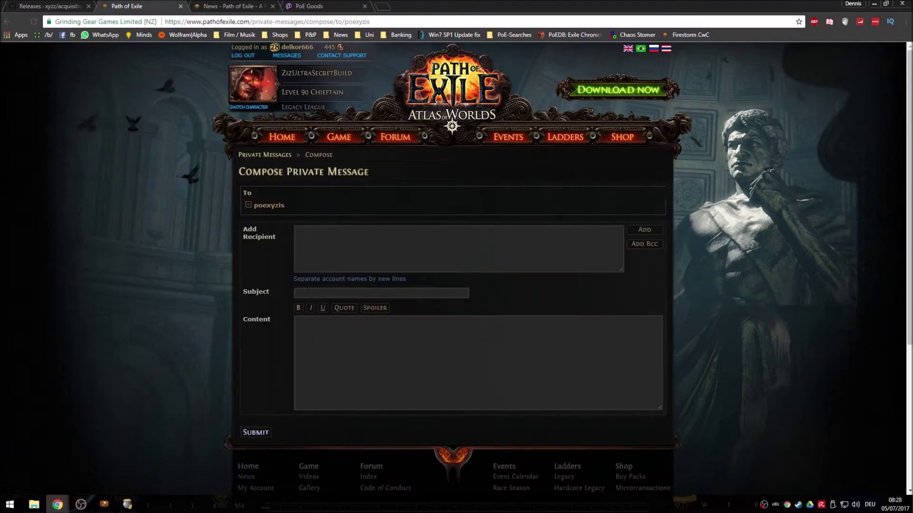
click(328, 332)
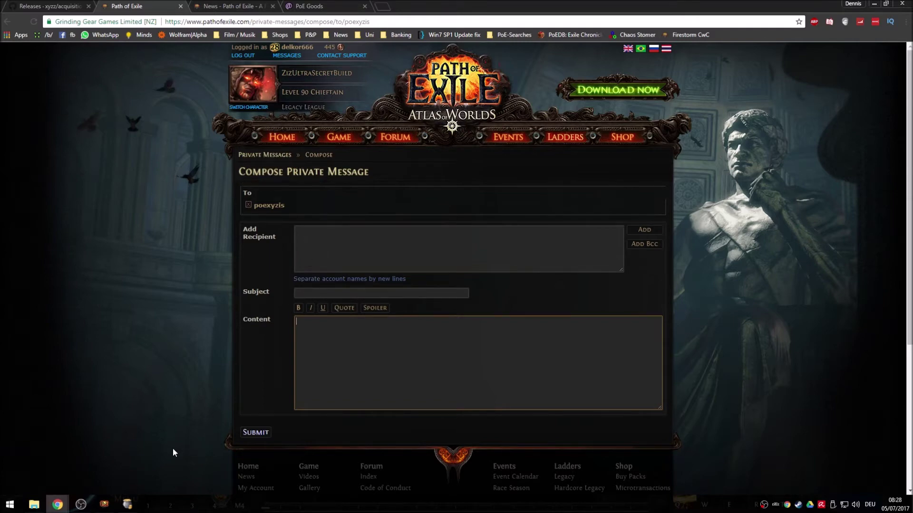
mouse_move(104, 505)
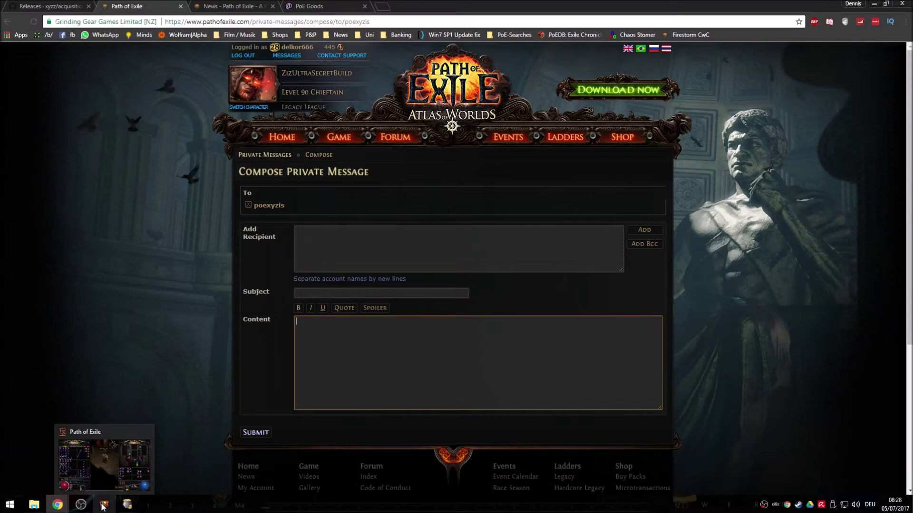
click(98, 488)
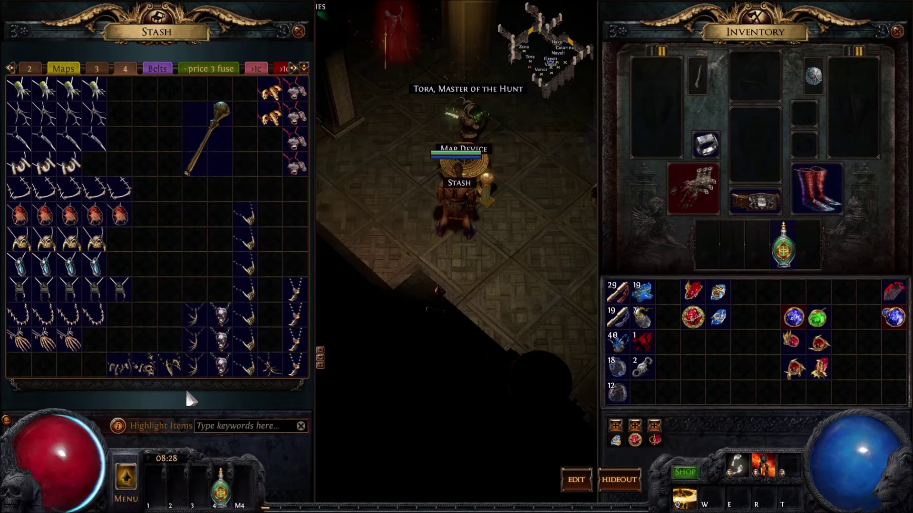
- Bring up the Acquisition login window, then return to the browser's Compose Private Message page
key(super)
click(127, 504)
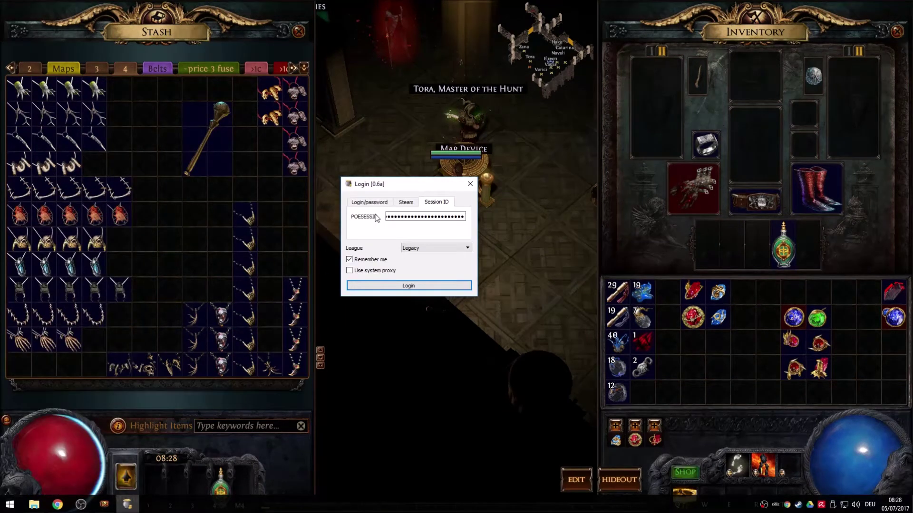
click(58, 504)
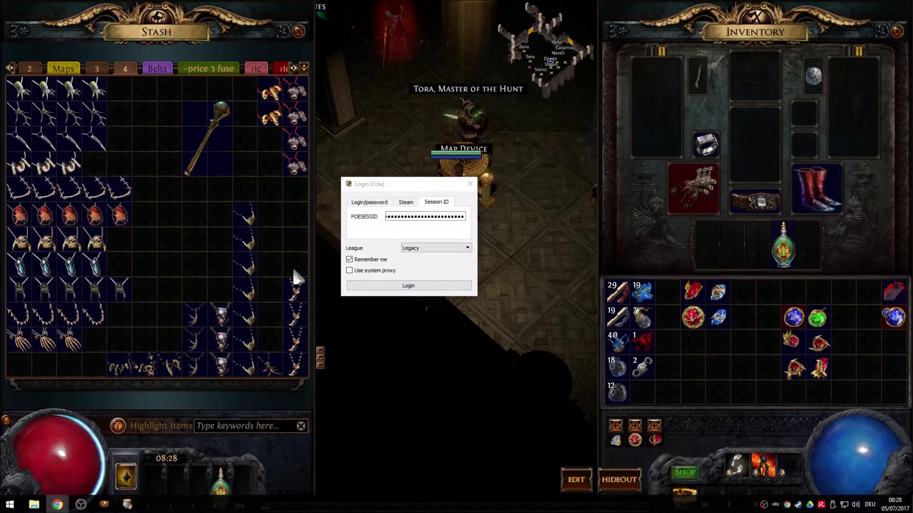
right_click(58, 504)
click(155, 461)
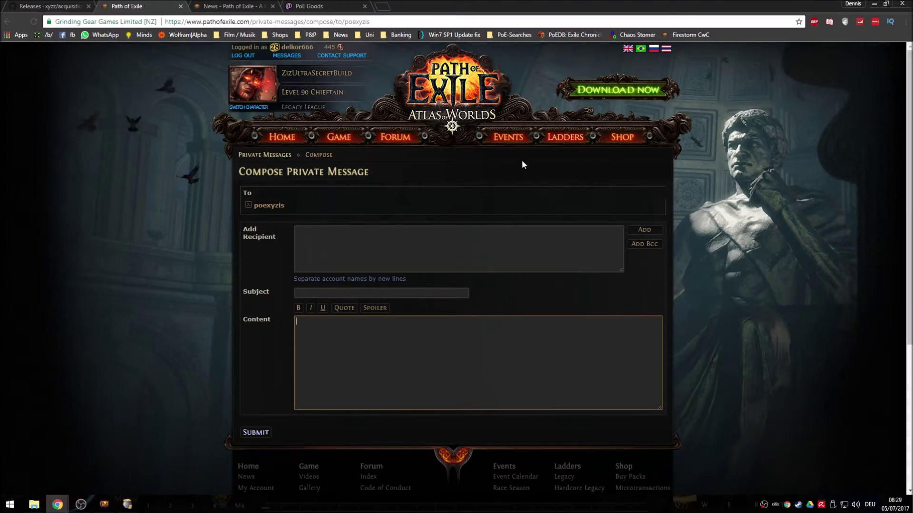
- Go from the news homepage through the Trading forum section to 'Legacy League - Shops'
click(213, 3)
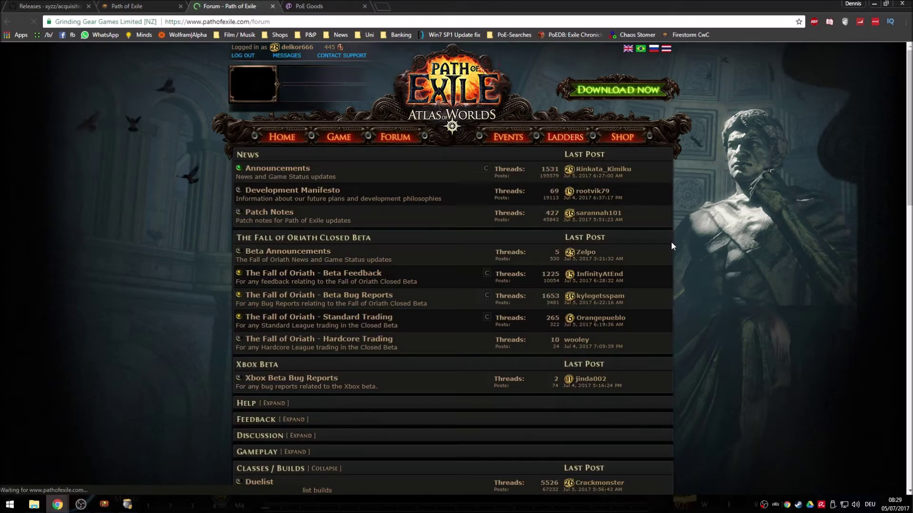
scroll(666, 244, down, 3)
scroll(252, 341, down, 5)
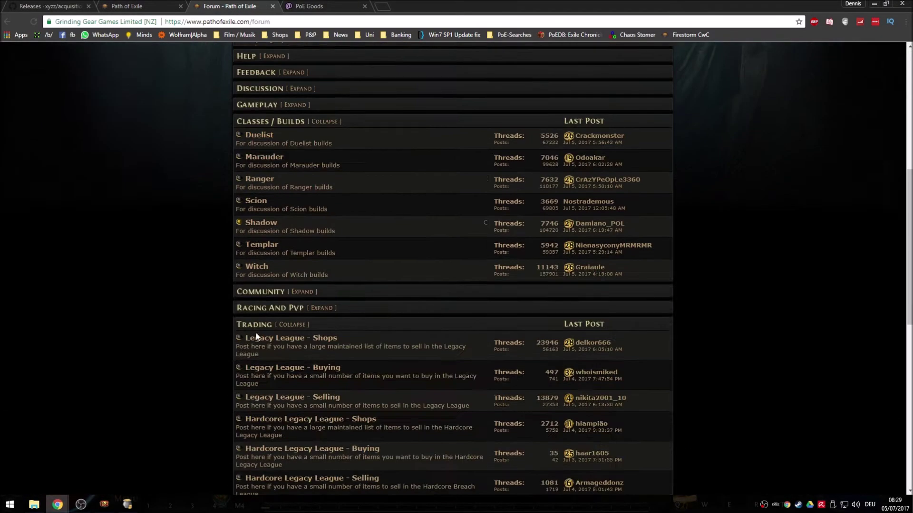
click(255, 292)
click(255, 293)
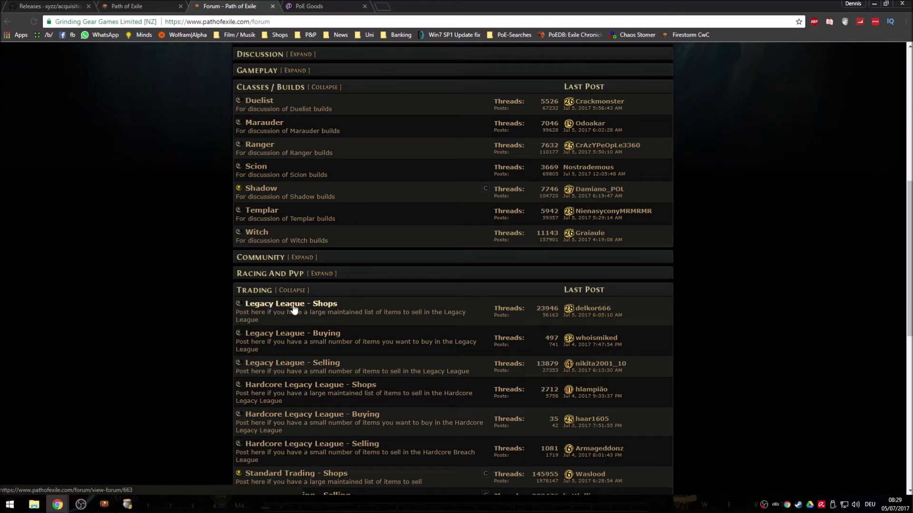
click(269, 308)
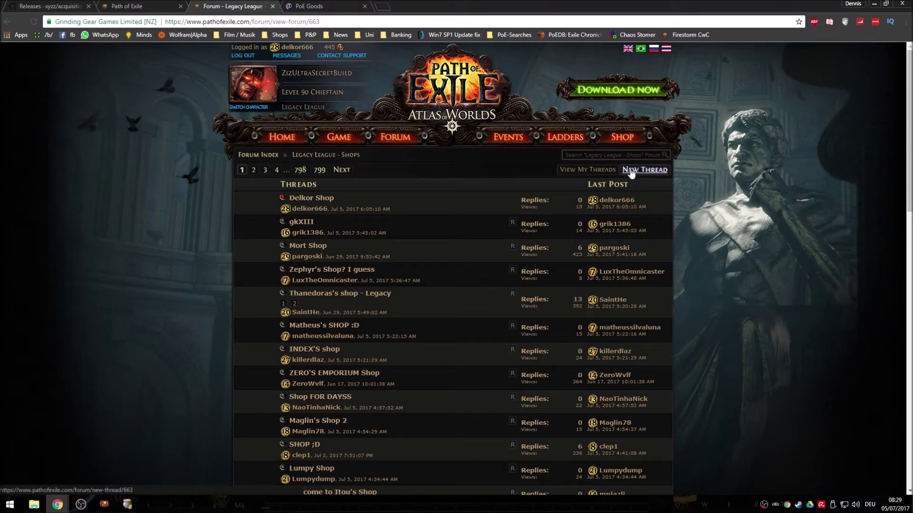
- Start a new thread titled 'Delkor Shop' and keep its existing content text
click(642, 172)
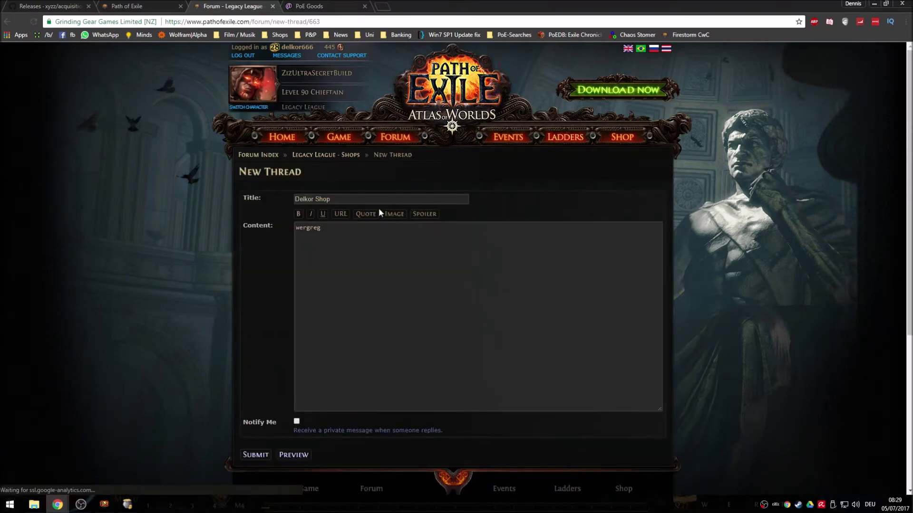
drag(349, 199, 203, 197)
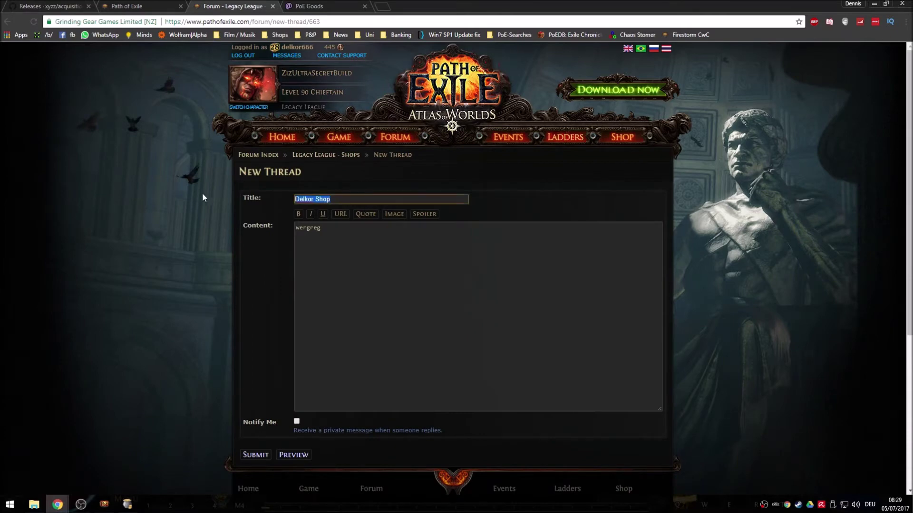
click(355, 200)
drag(332, 200, 255, 201)
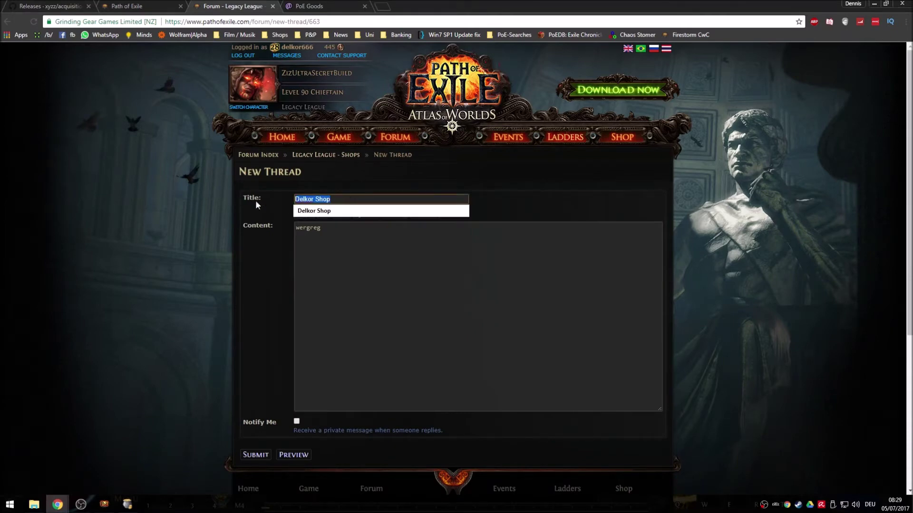
click(284, 205)
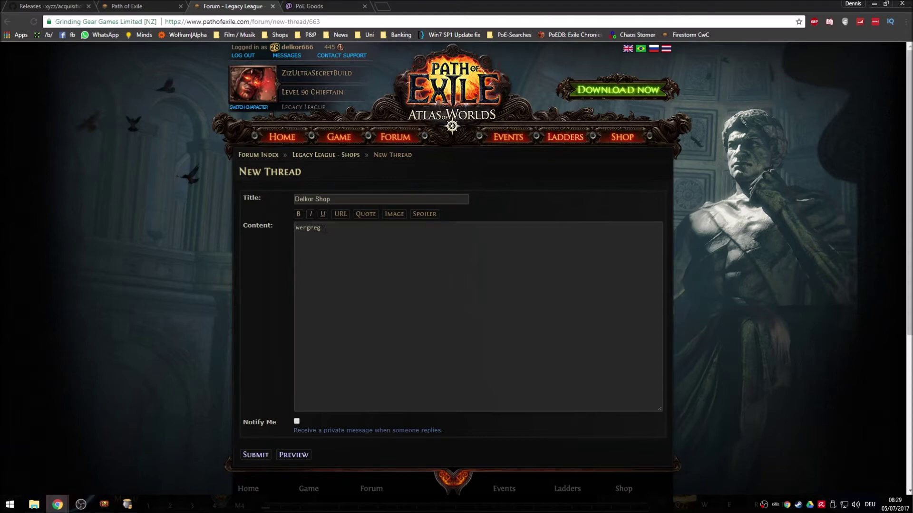
drag(332, 228, 286, 242)
click(362, 231)
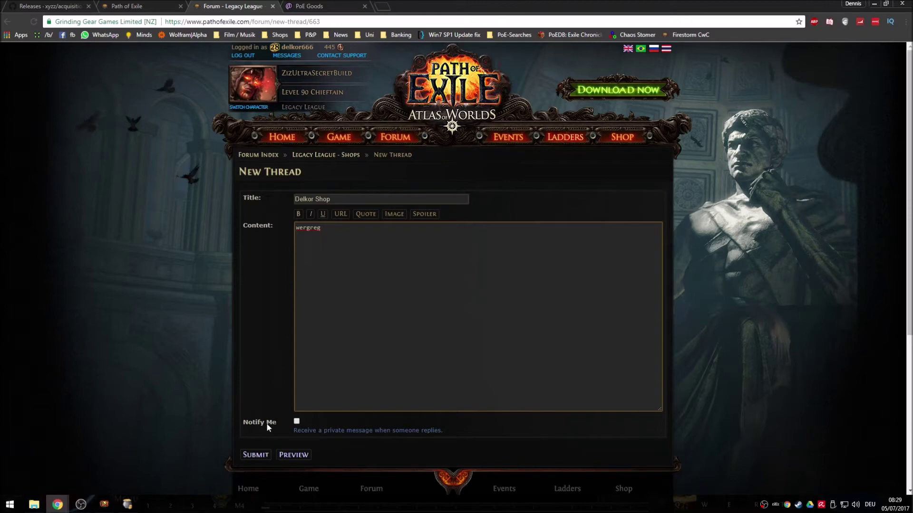
- Review the title and content, submit the Delkor Shop thread, and open it
click(339, 200)
click(343, 298)
click(339, 200)
click(323, 304)
click(326, 155)
click(316, 199)
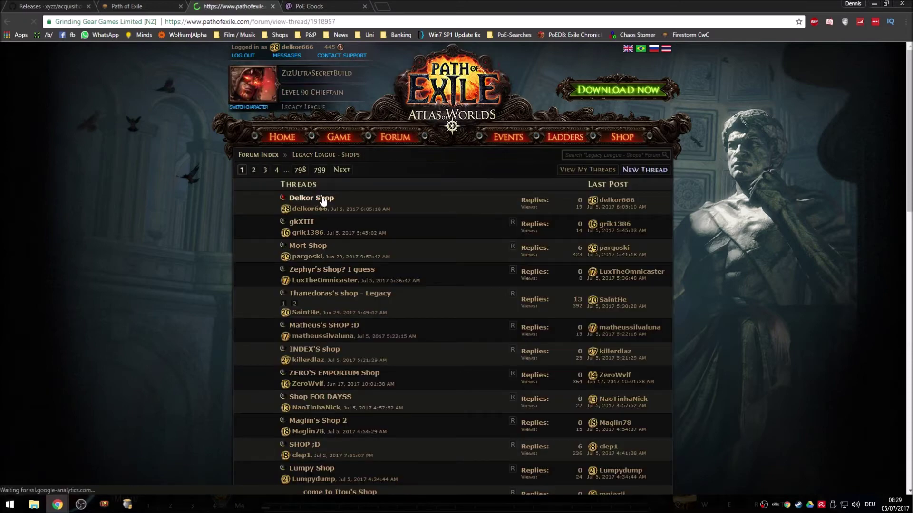
- Select thread number 1918957 in the address bar and bring back the Acquisition login window
double_click(320, 21)
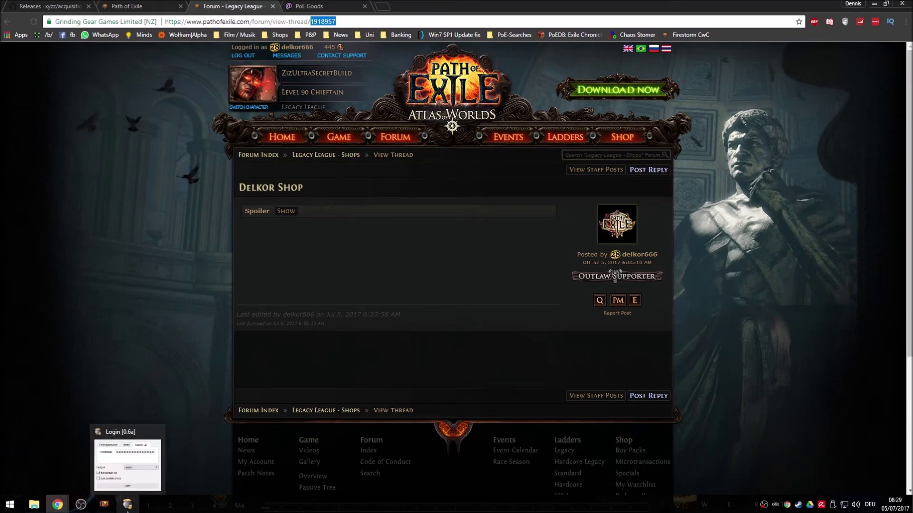
click(128, 508)
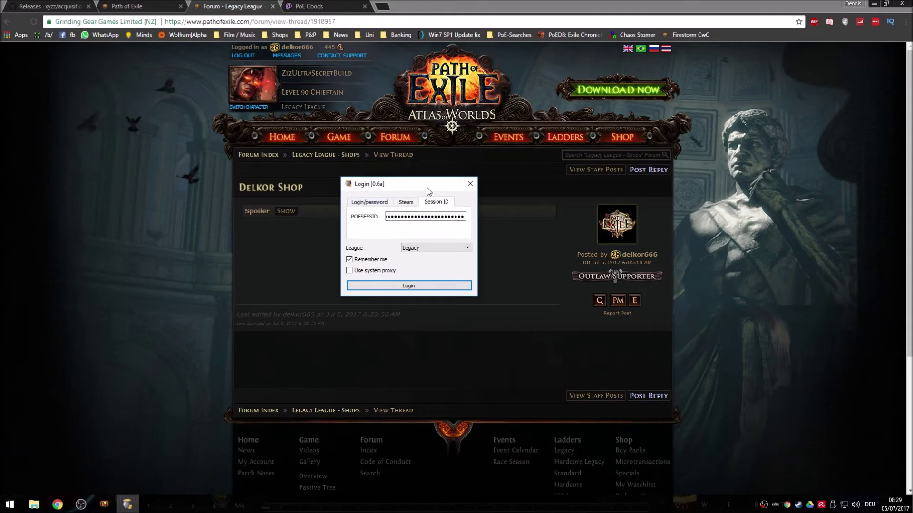
- Check the login methods, return to Session ID, and keep Legacy as the league
click(373, 202)
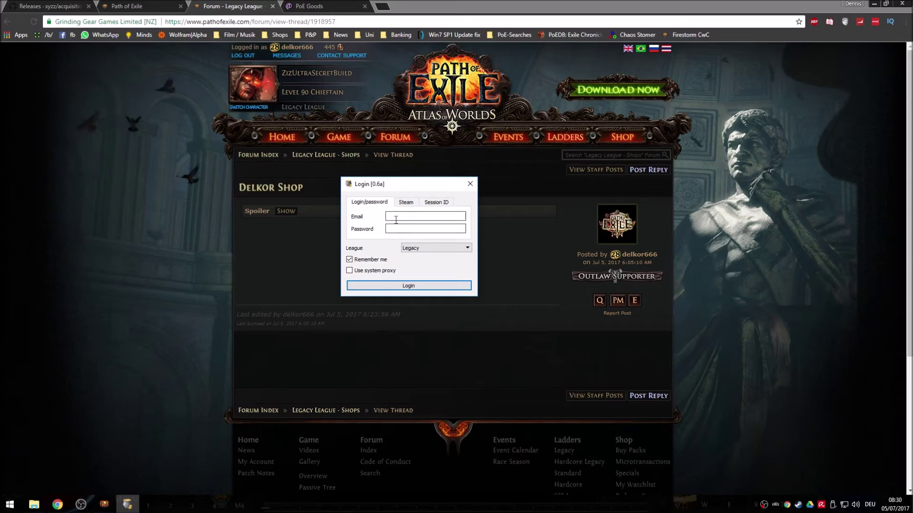
click(407, 203)
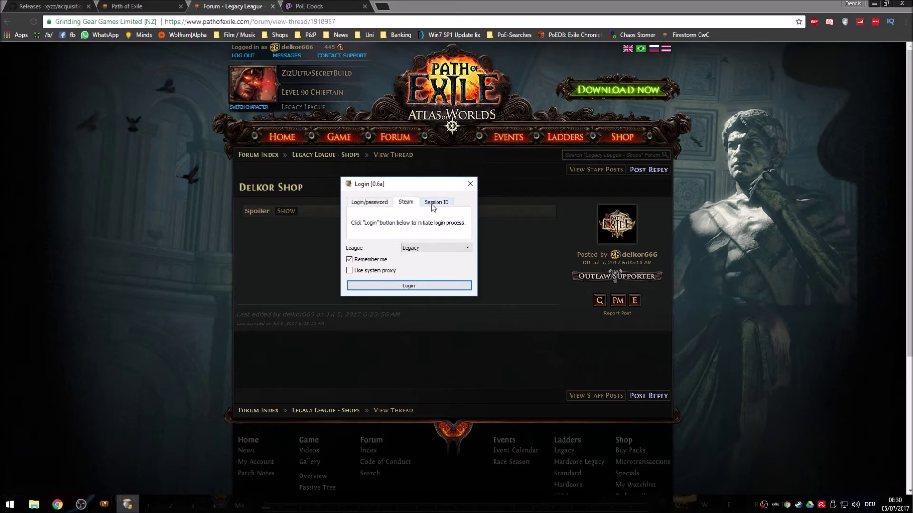
click(434, 203)
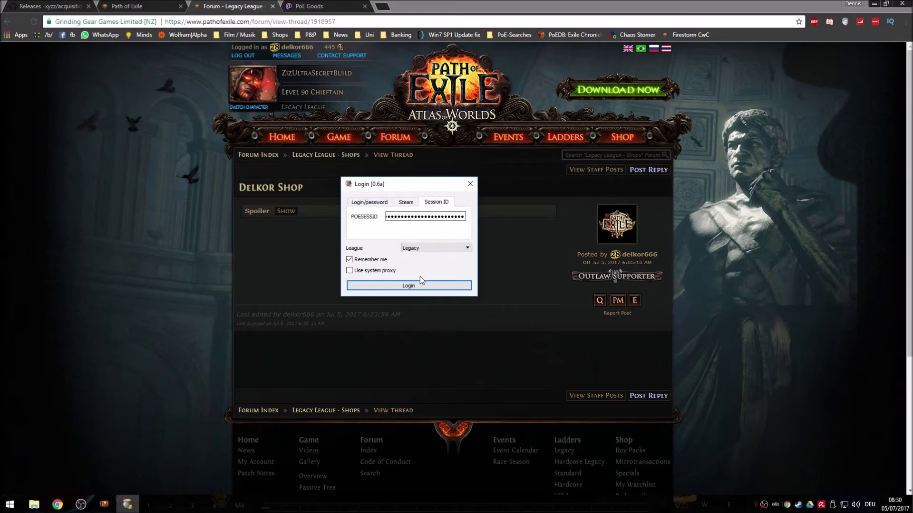
click(415, 248)
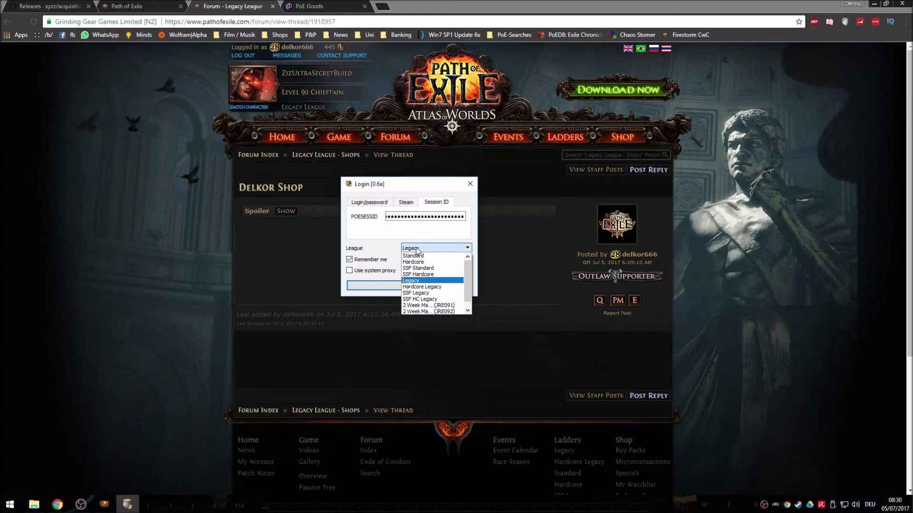
click(417, 281)
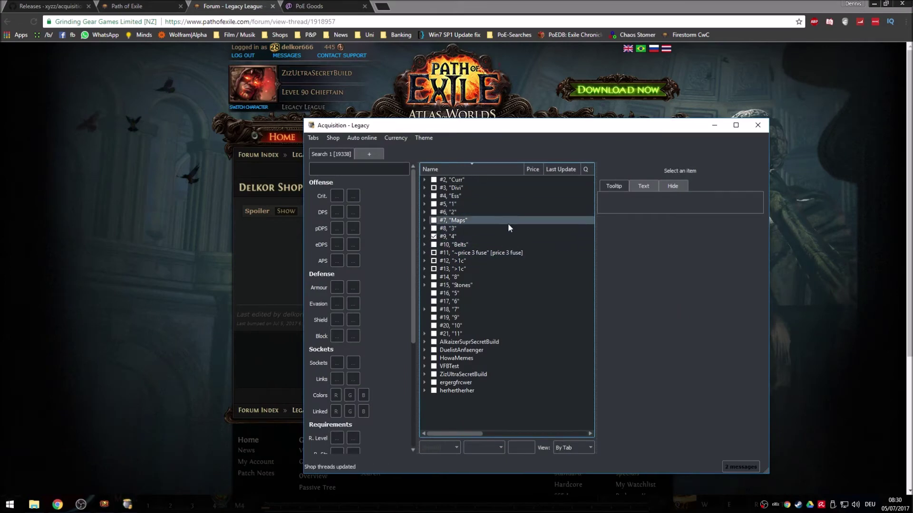
- Maximize Acquisition, expand stash tab #9 "4", and show Brutus' Lead Sprinkler Ritual Sceptre's stats
click(736, 125)
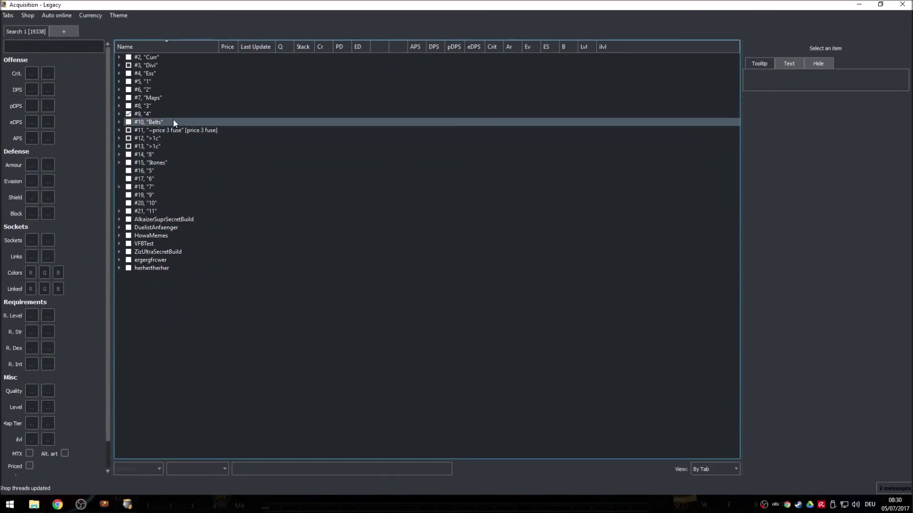
click(125, 115)
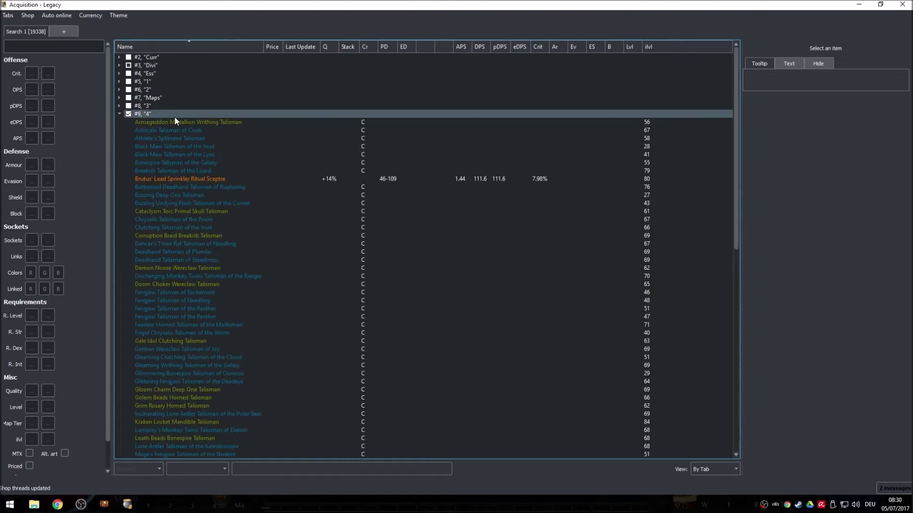
click(221, 178)
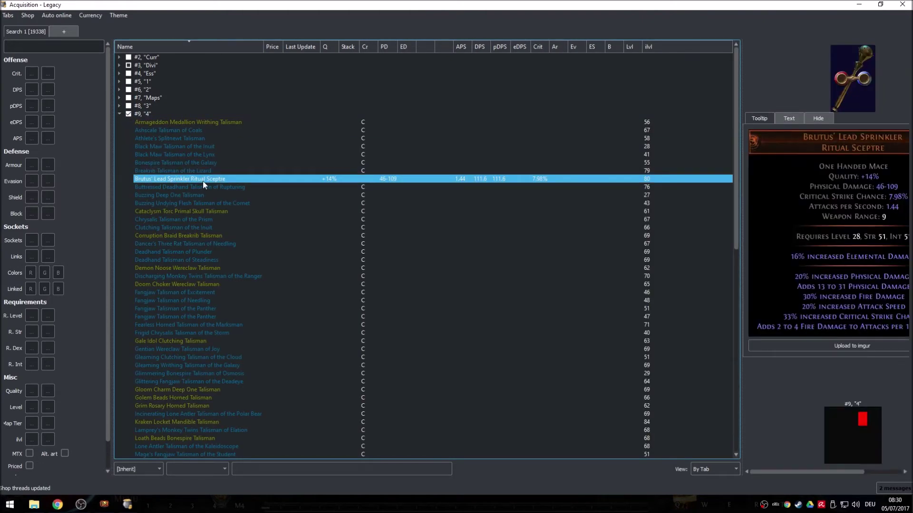
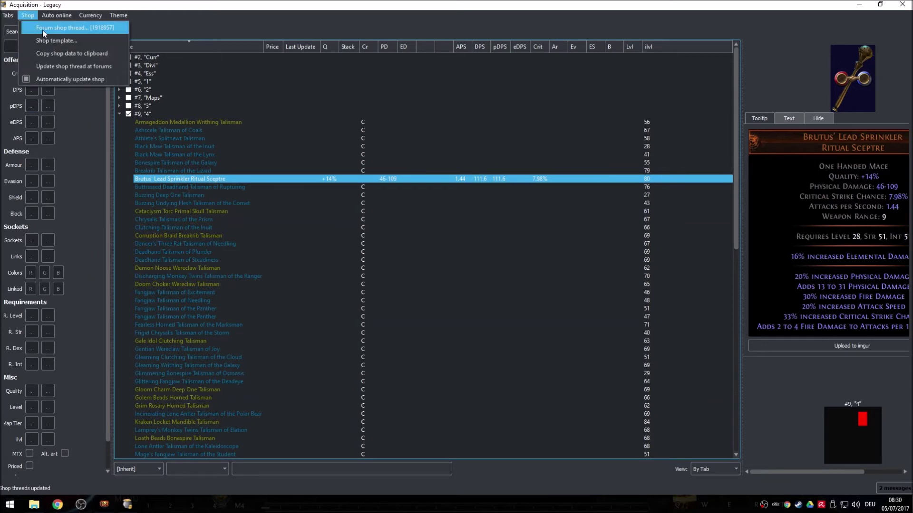
- Check which forum thread number the shop uses, leaving the shop options unchanged
click(91, 29)
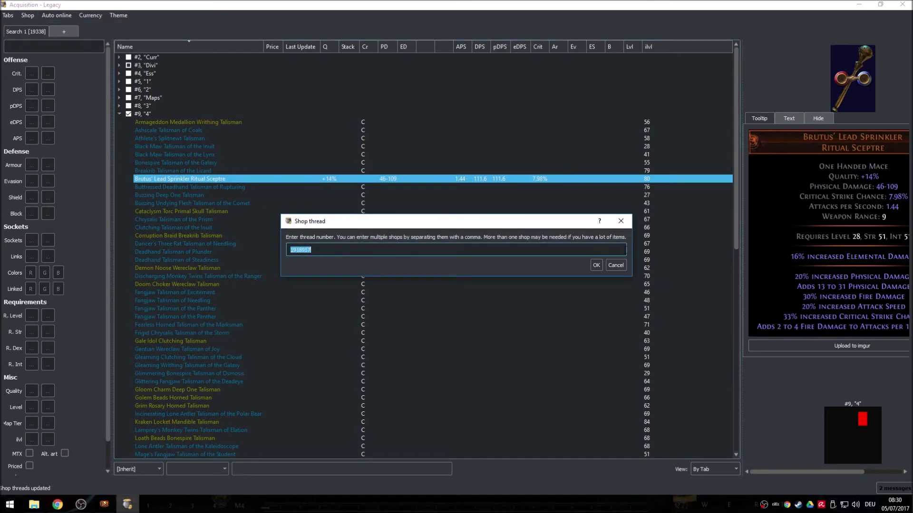
click(615, 265)
click(66, 17)
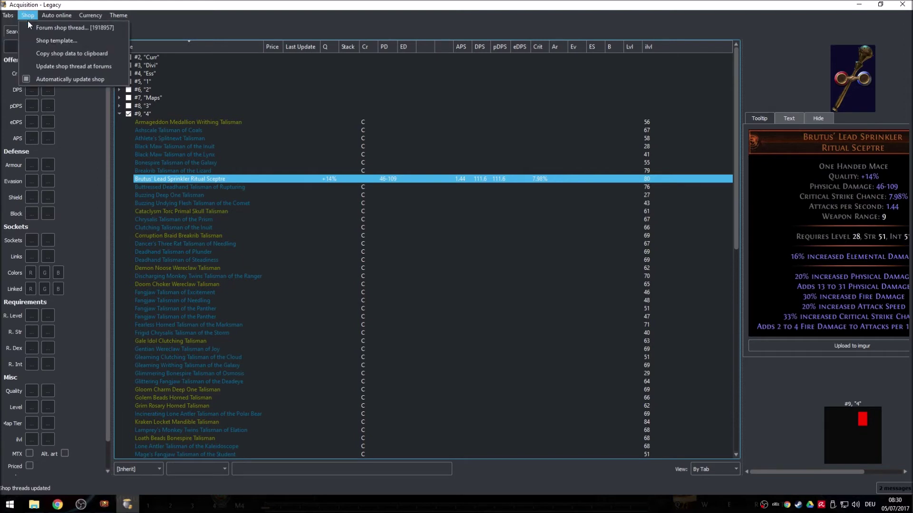
mouse_move(27, 15)
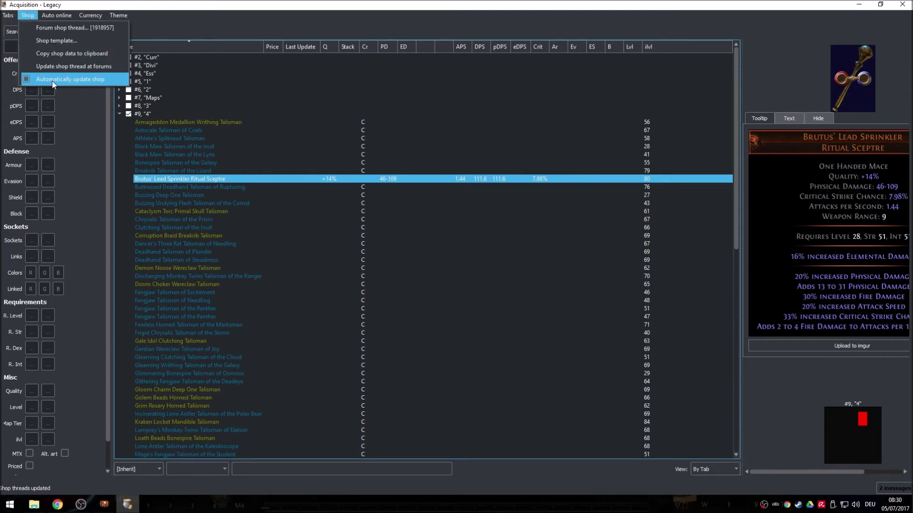
click(165, 185)
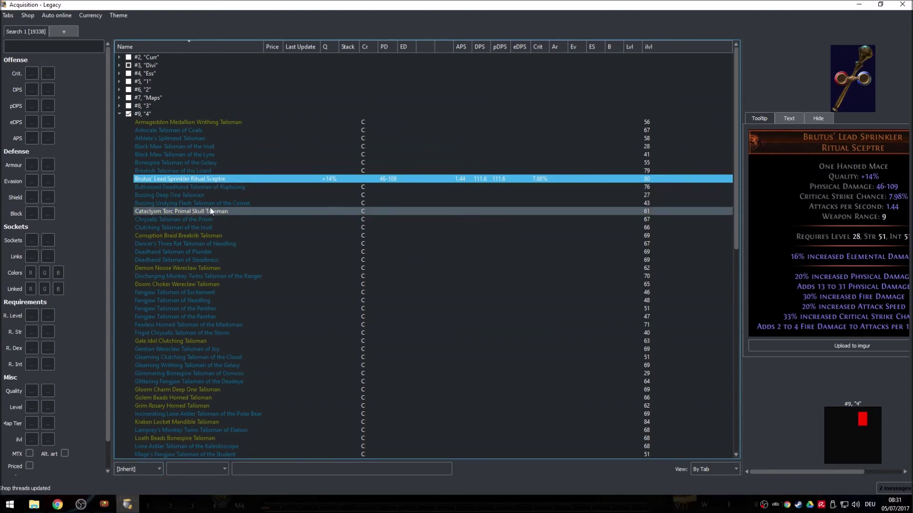
- Price Brutus' Lead Sprinkler Ritual Sceptre at buyout 15 Exalted Orb
click(141, 467)
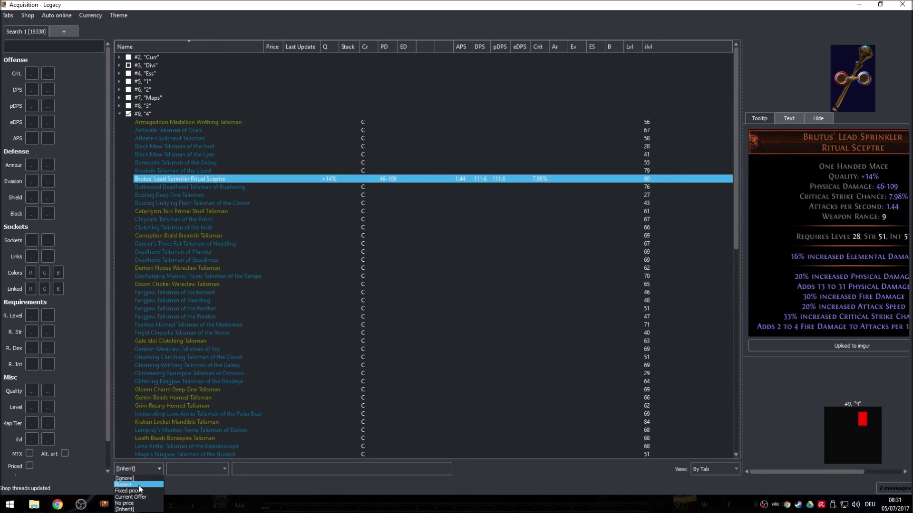
click(136, 485)
click(208, 471)
click(211, 443)
click(260, 470)
text(15)
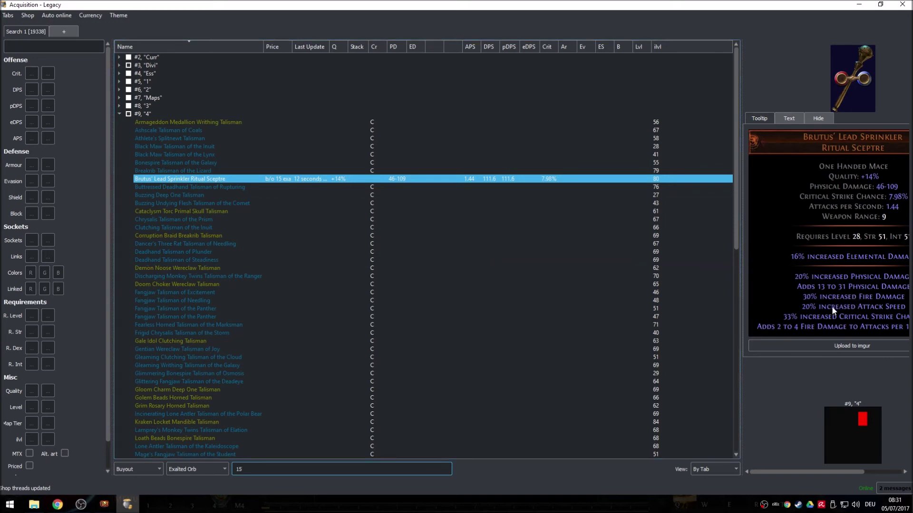
click(245, 188)
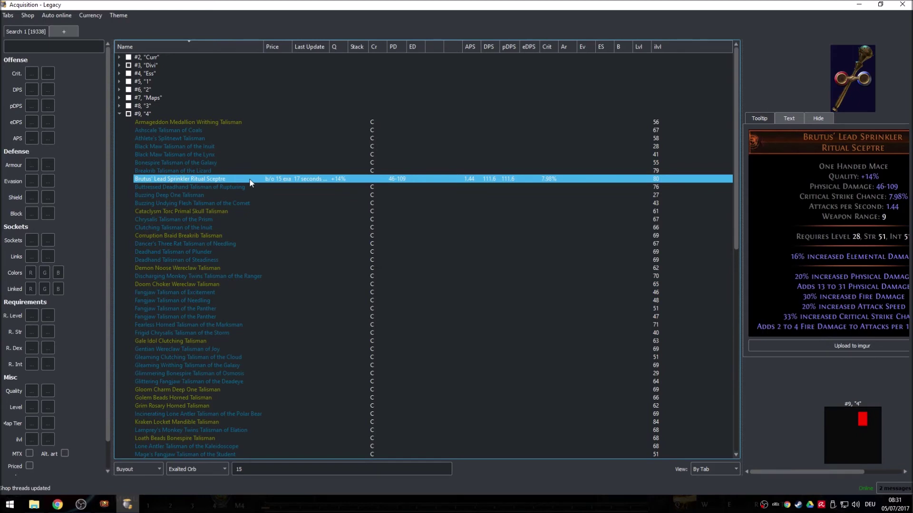
click(24, 17)
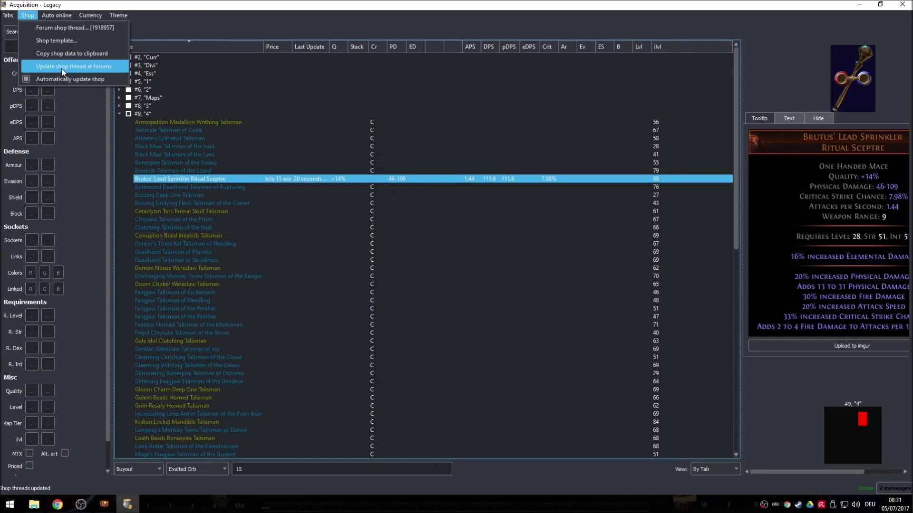
- Push the updated prices to the forum shop thread and bring thread 1918957 to the front in Chrome
click(62, 71)
click(25, 14)
click(57, 504)
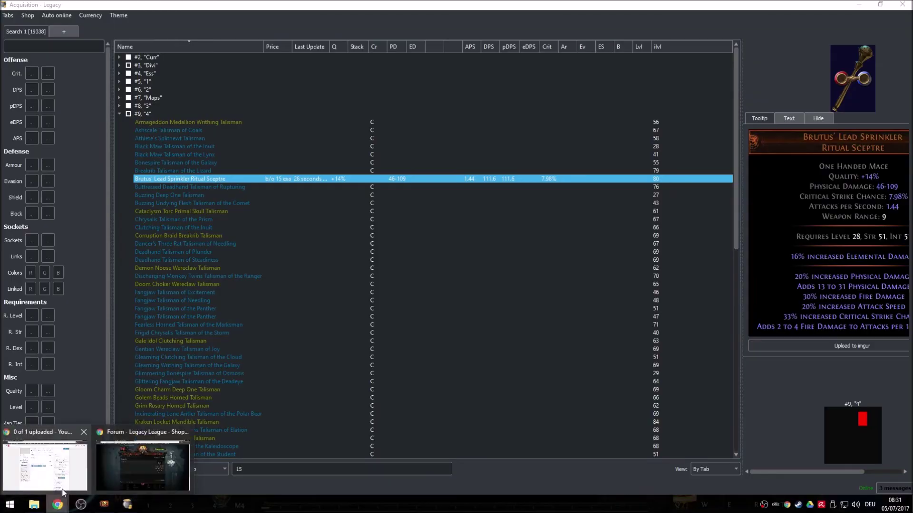
click(110, 470)
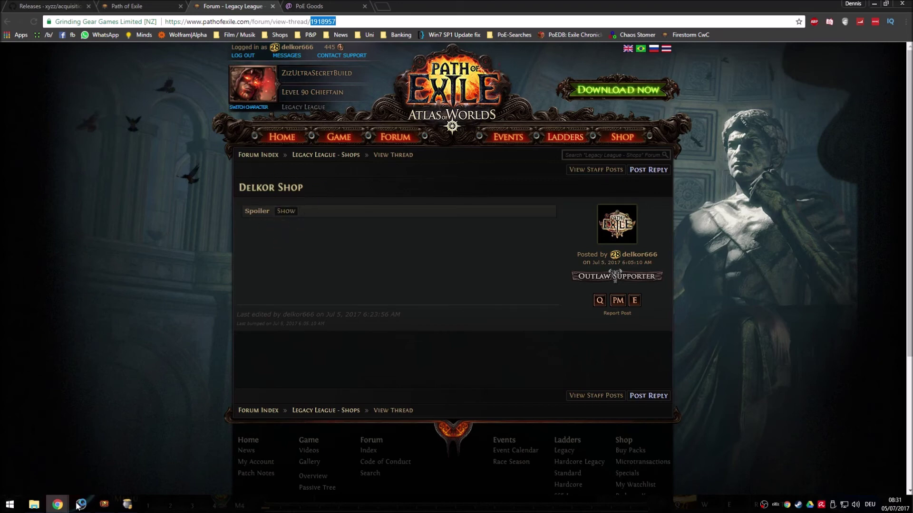
- Expand the thread's spoilers to reveal the sceptre listed under ~b/o 15 exa
click(286, 211)
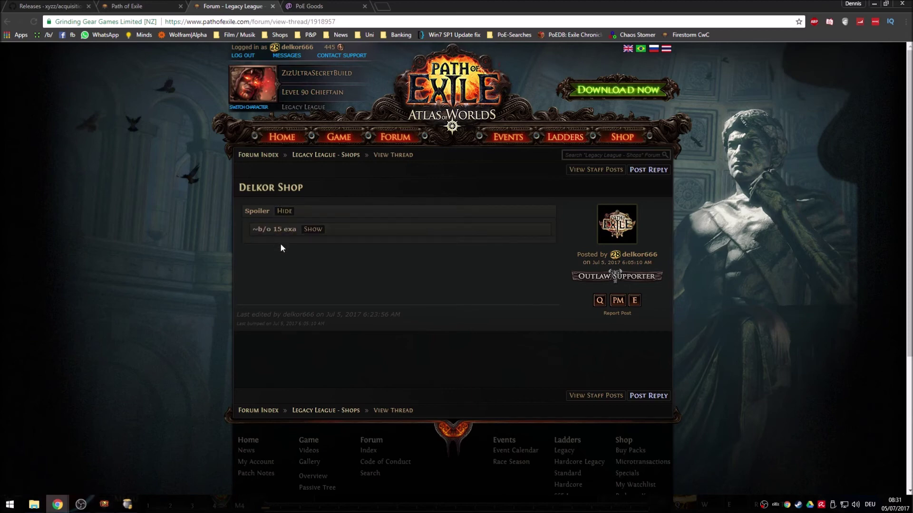
click(286, 210)
click(284, 212)
click(314, 229)
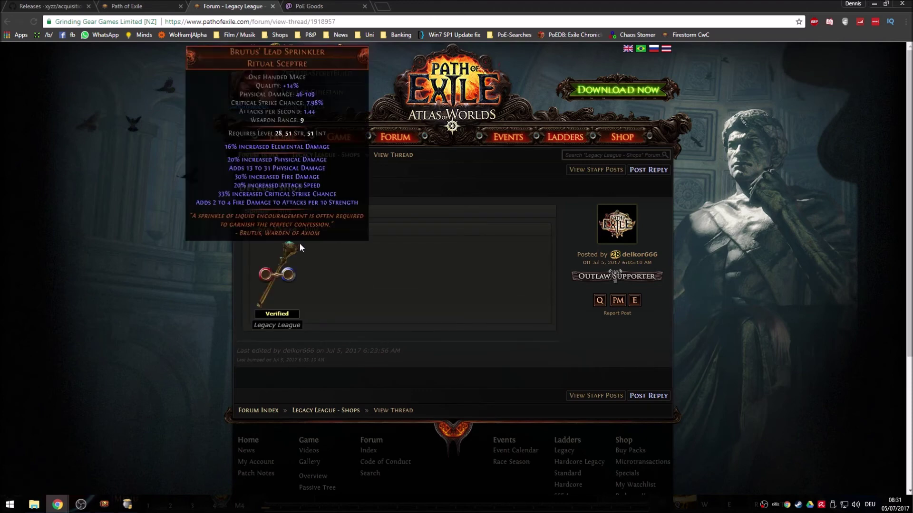
mouse_move(278, 271)
click(303, 8)
- Fill the poe.trade Name field with Brutus' Lead Sprinkler Ritual Sceptre
text(bru)
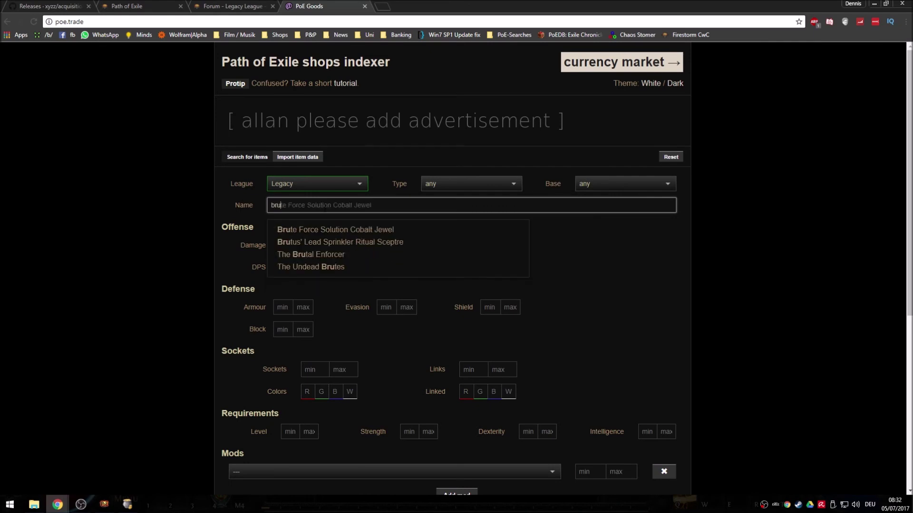
click(325, 242)
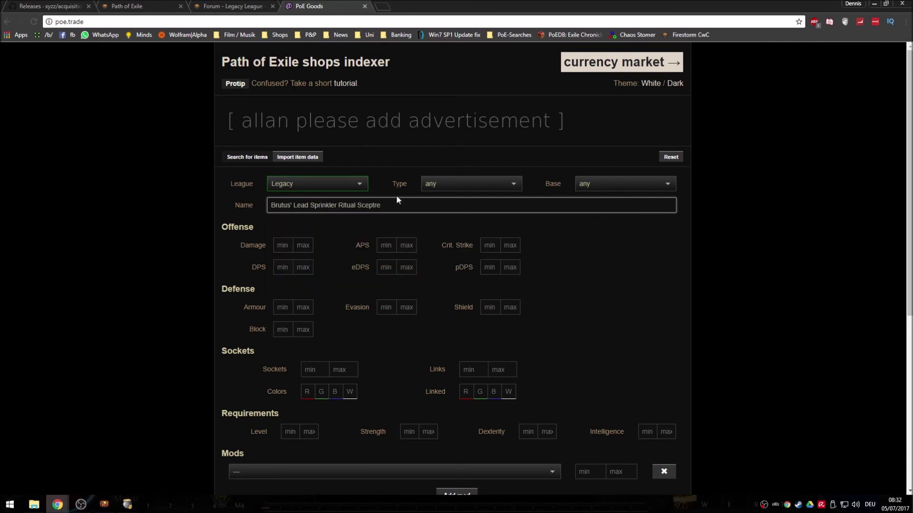
scroll(683, 272, down, 4)
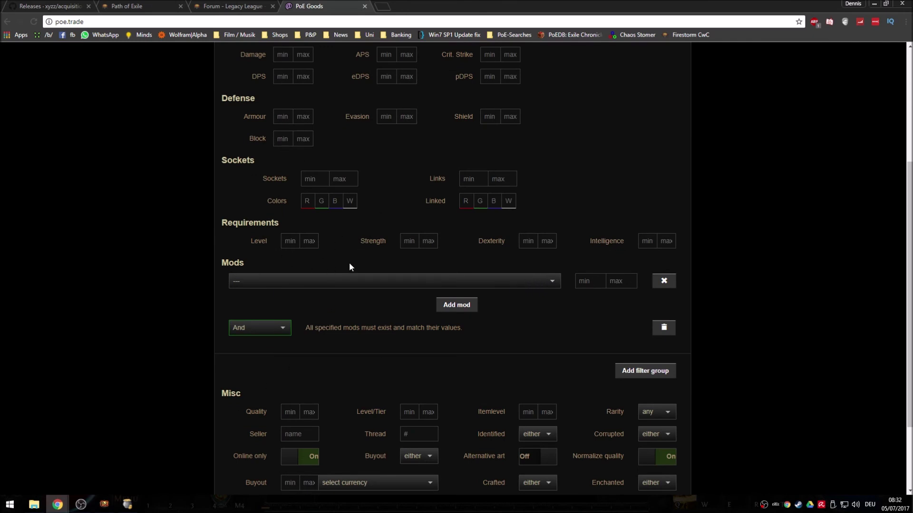
scroll(349, 262, up, 4)
scroll(361, 277, down, 3)
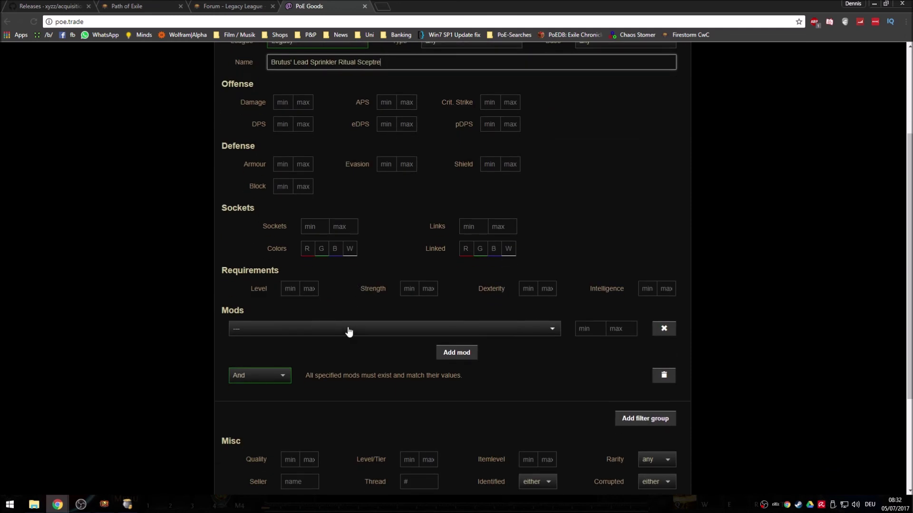
- Add an Adds # to # Physical Damage filter with minimum 22 and run the search
click(348, 331)
text(adds)
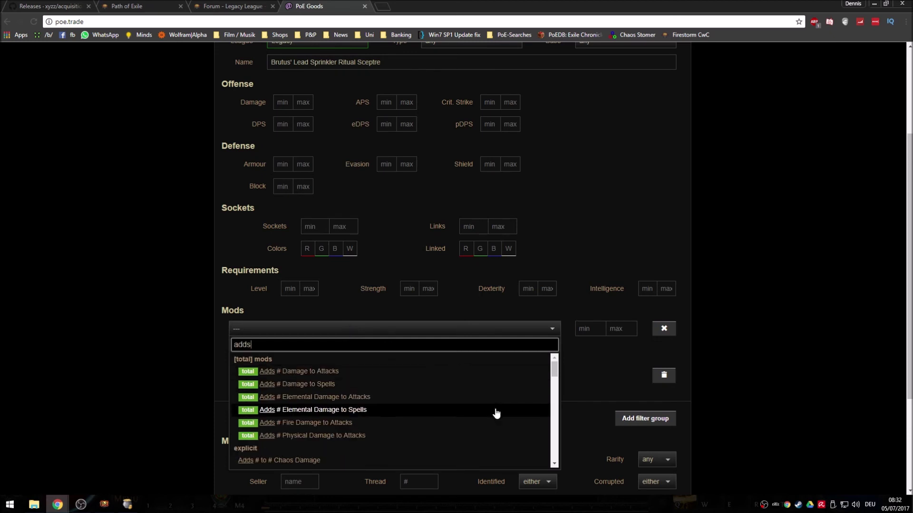
scroll(412, 395, down, 3)
scroll(404, 393, up, 3)
scroll(362, 386, down, 10)
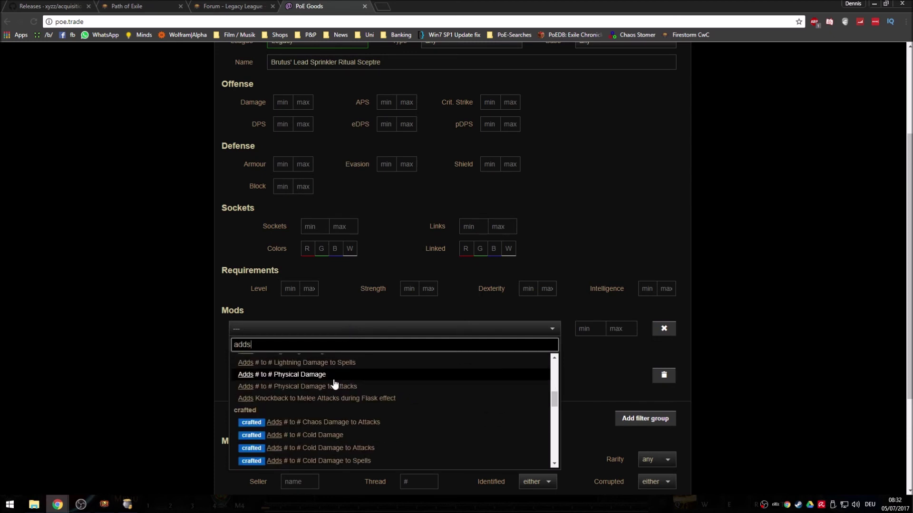
click(333, 379)
click(590, 328)
text(22)
scroll(735, 386, down, 3)
click(657, 424)
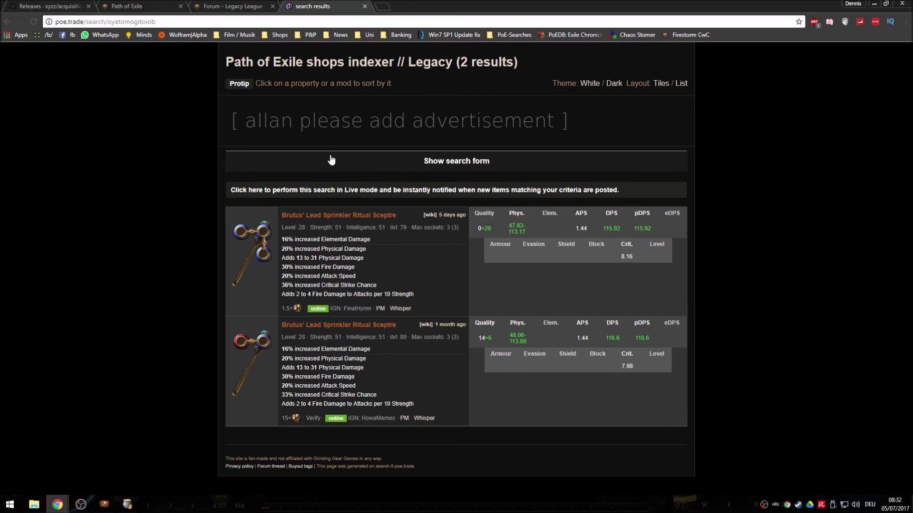
click(127, 505)
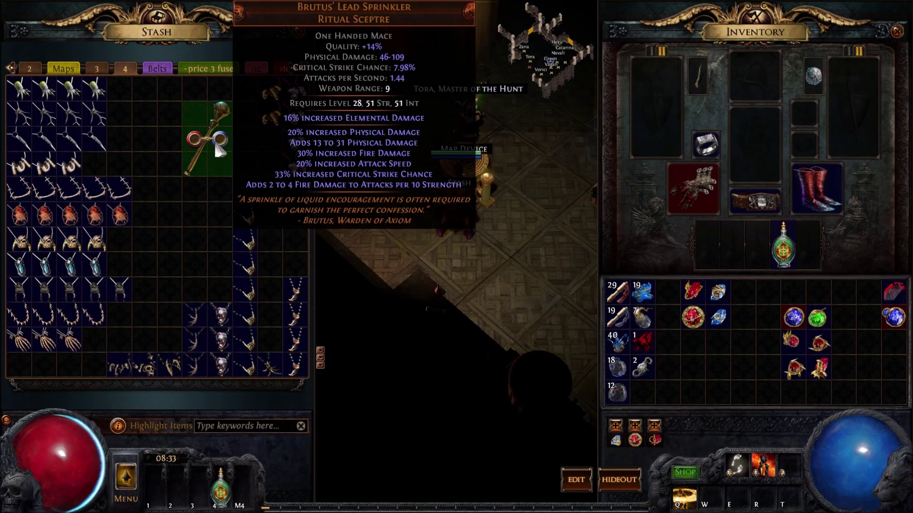
key(super)
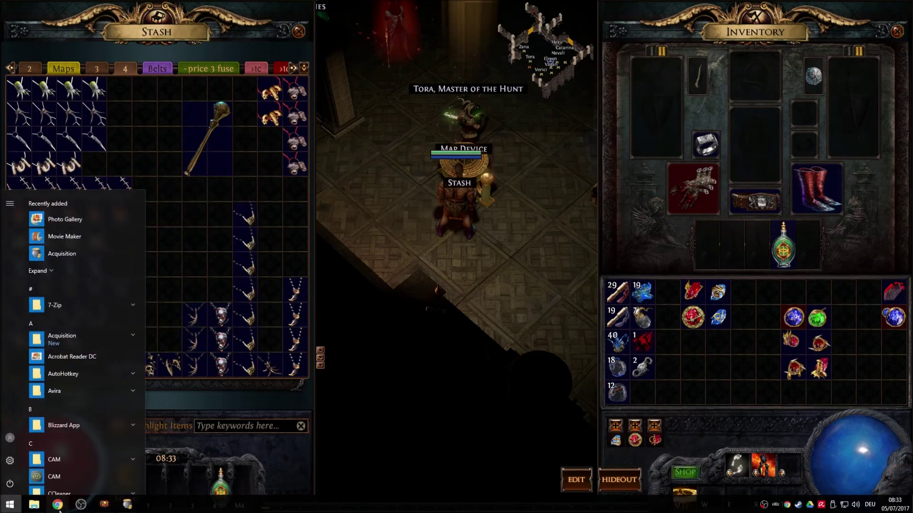
click(136, 471)
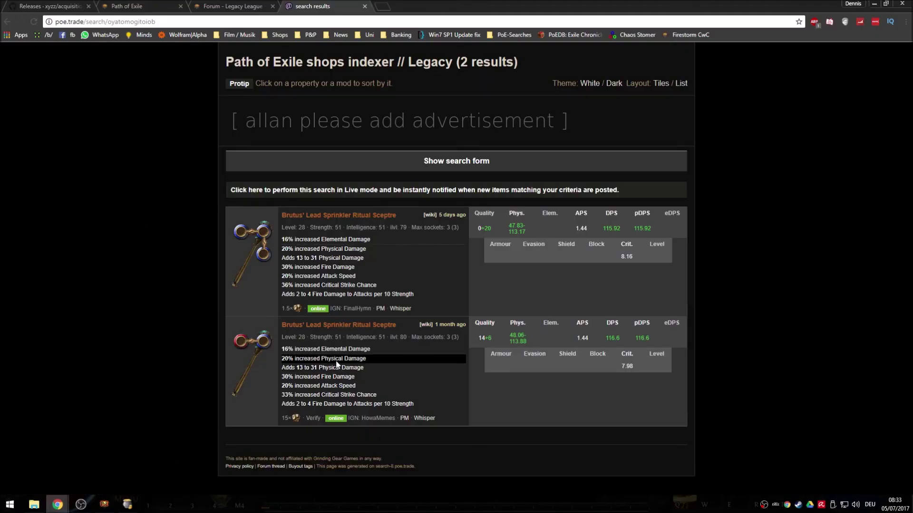